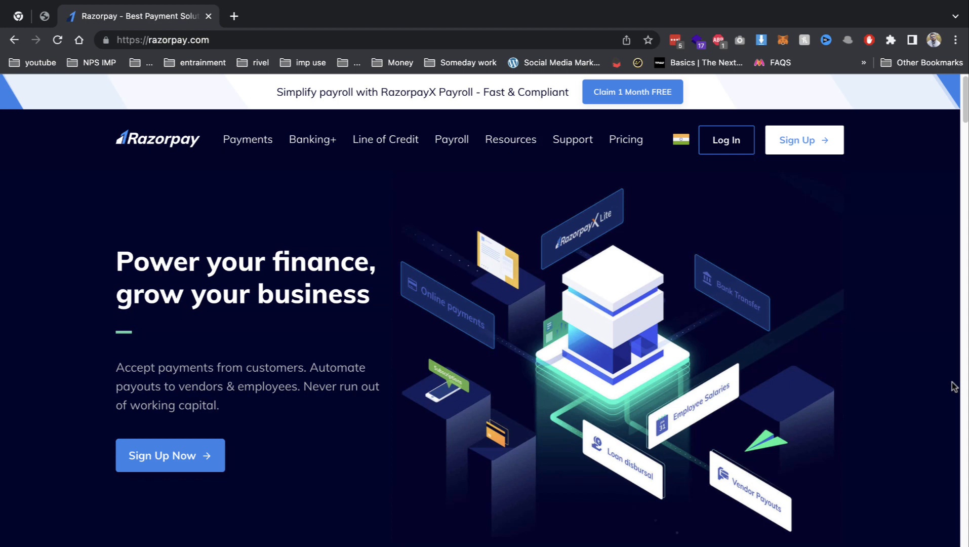
Begin a Razorpay Payments signup, then close the Razorpay dashboard page.
click(823, 142)
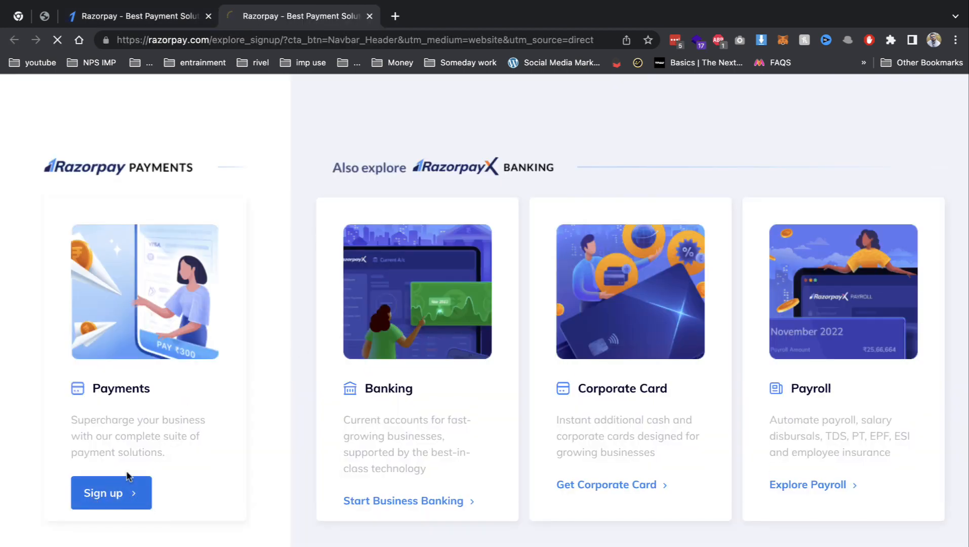
click(126, 494)
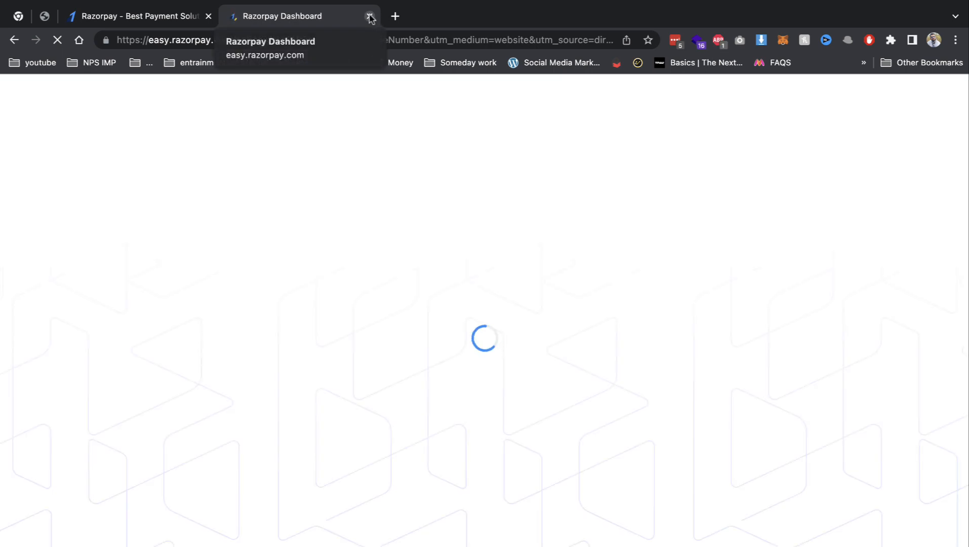
click(370, 17)
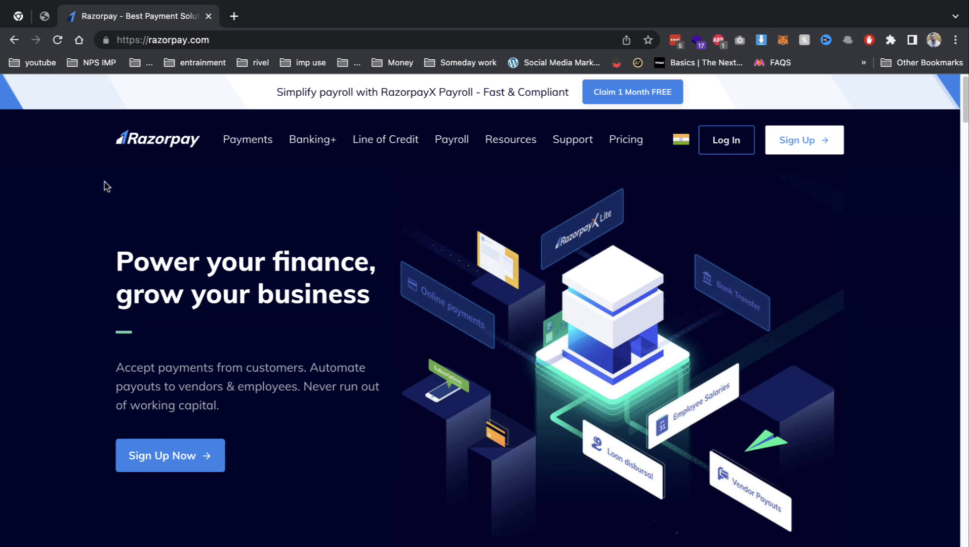
Search plugins for 'upi payment', then install and activate UPI QR Code Payment Gateway for WooCommerce.
mouse_move(247, 139)
click(46, 17)
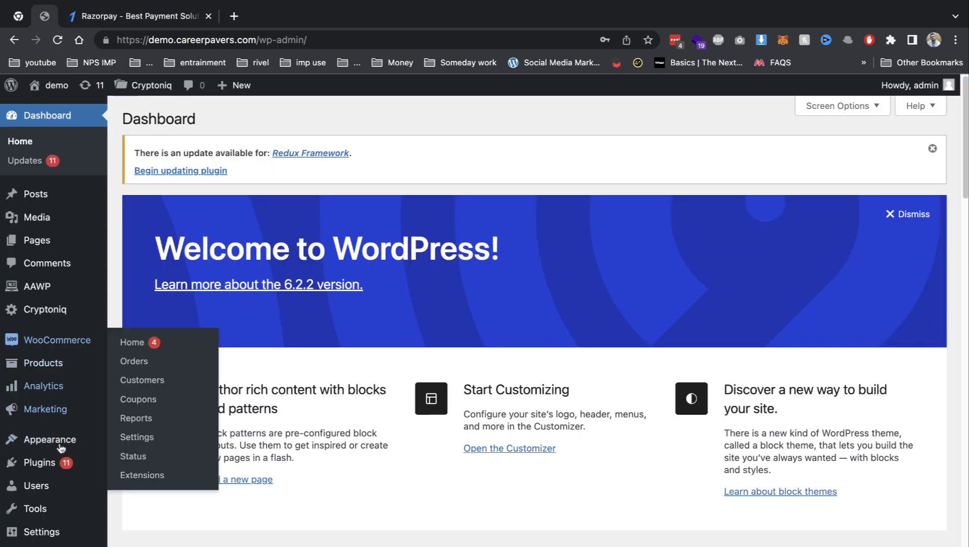
click(123, 484)
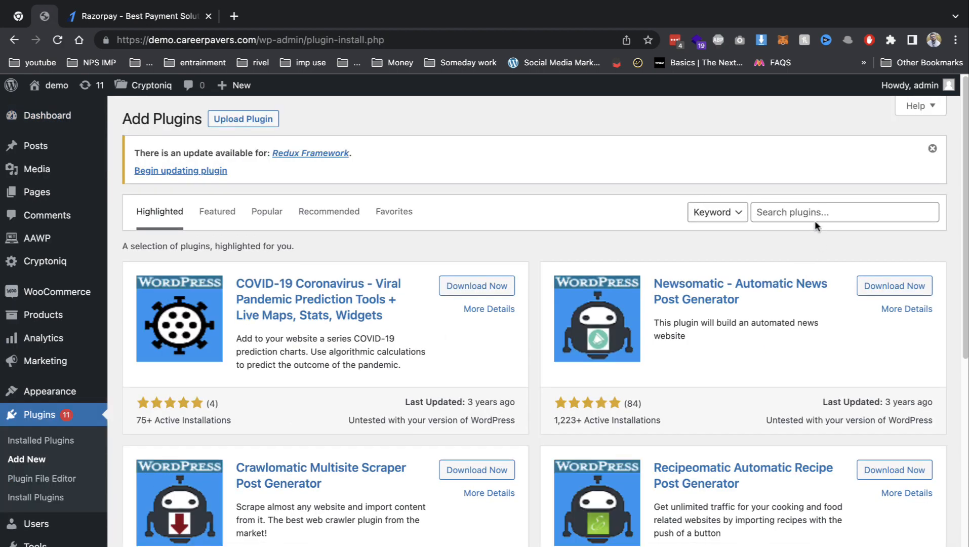
click(811, 215)
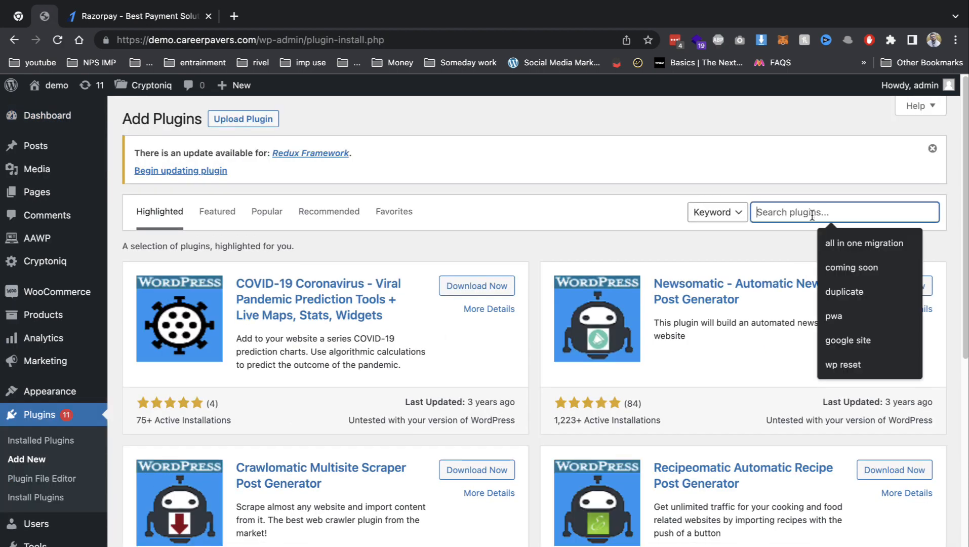
text(up)
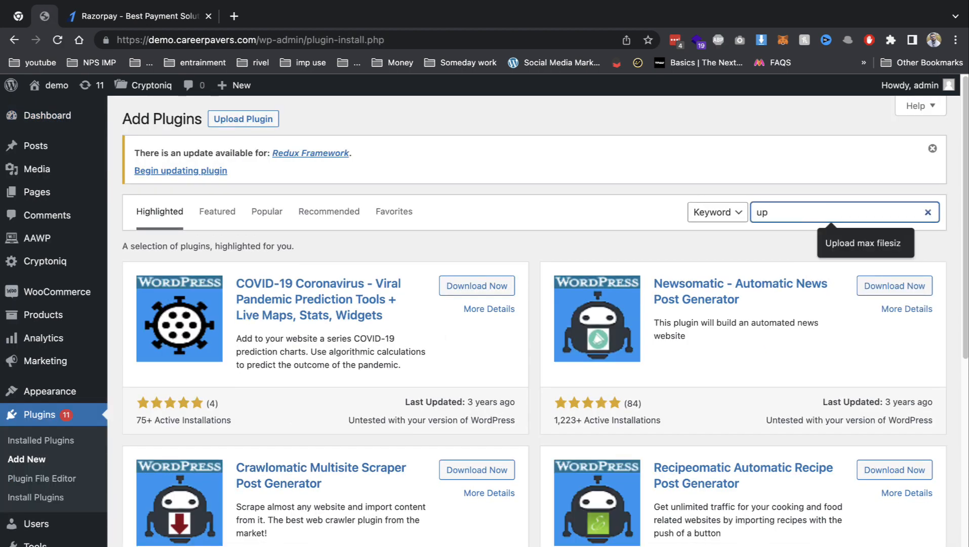
text(i pay )
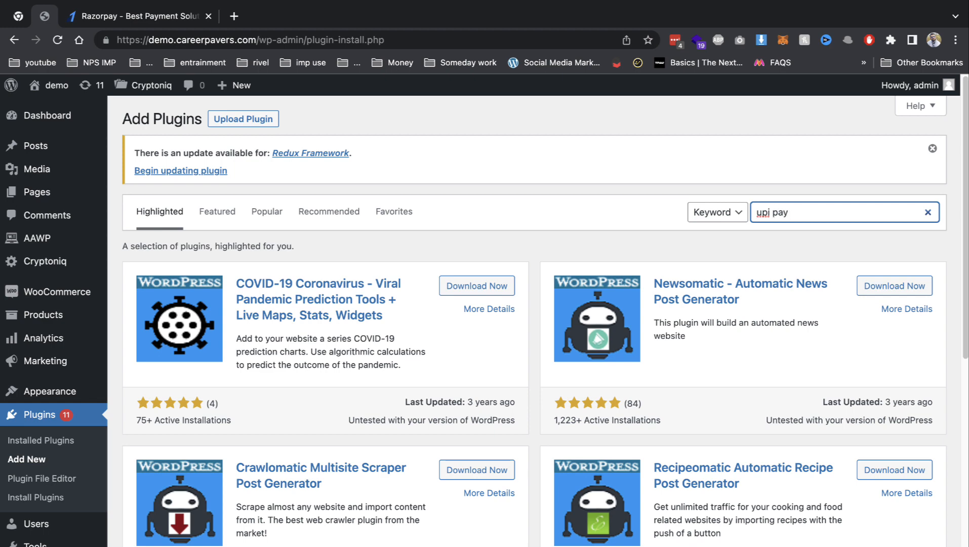
text(ment)
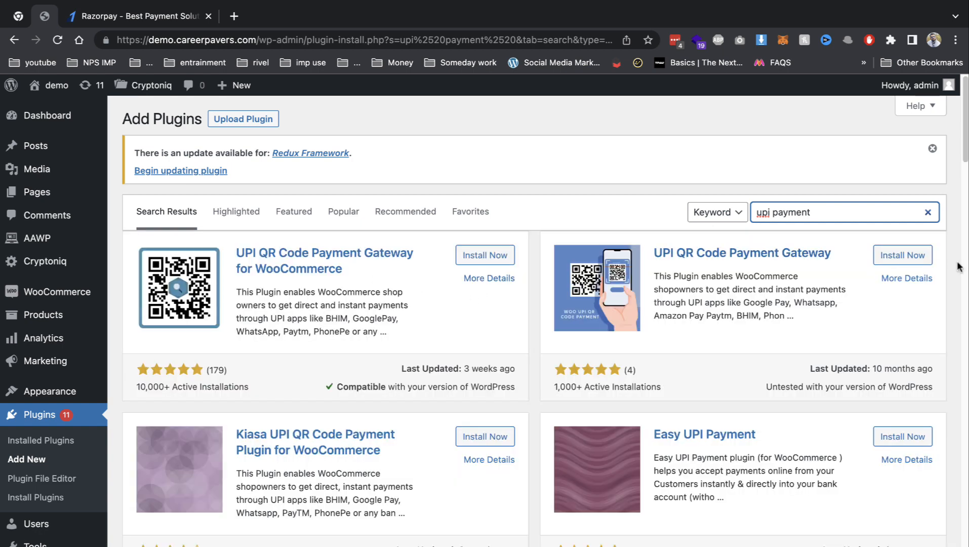
click(485, 262)
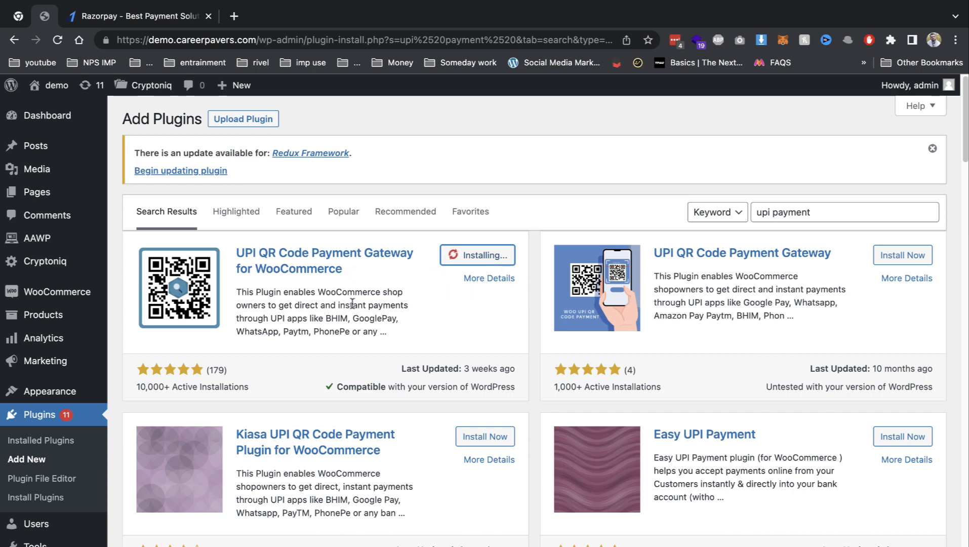
click(480, 259)
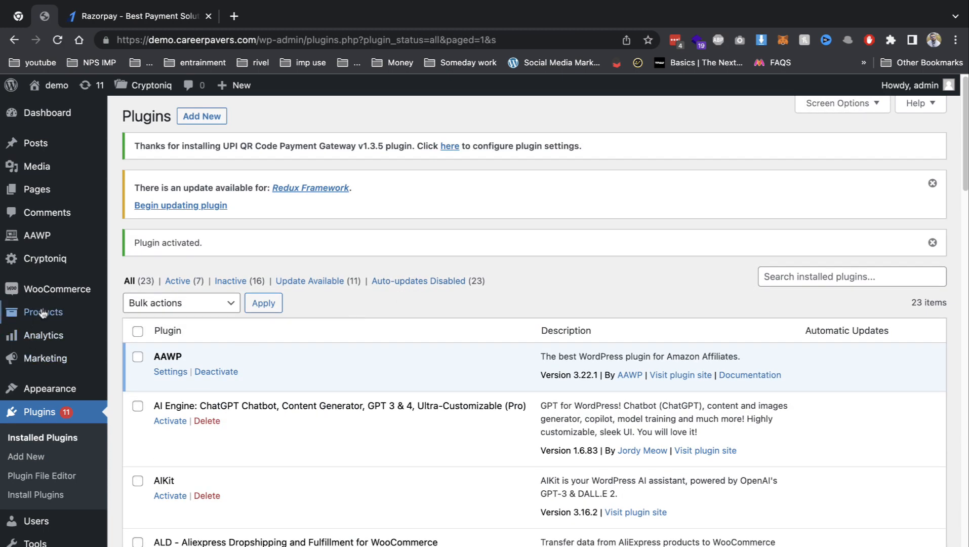
Open WooCommerce Payments settings and review the UPI QR Code entry and its manual verification warning.
mouse_move(58, 289)
click(151, 396)
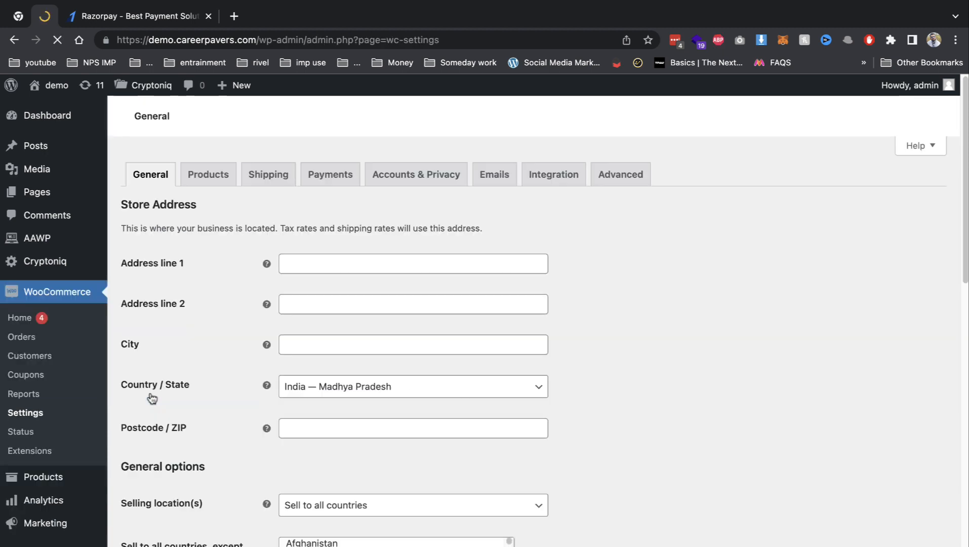
click(344, 178)
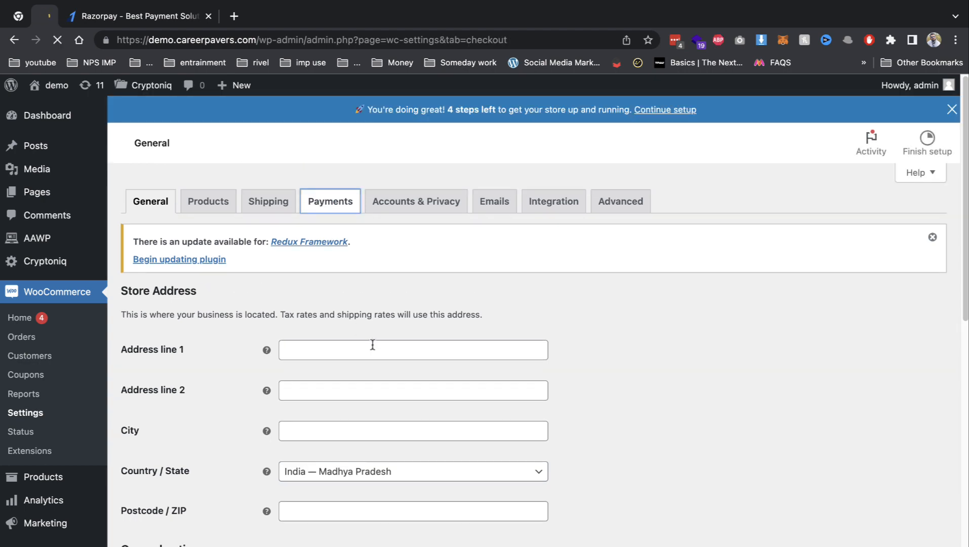
scroll(396, 343, down, 5)
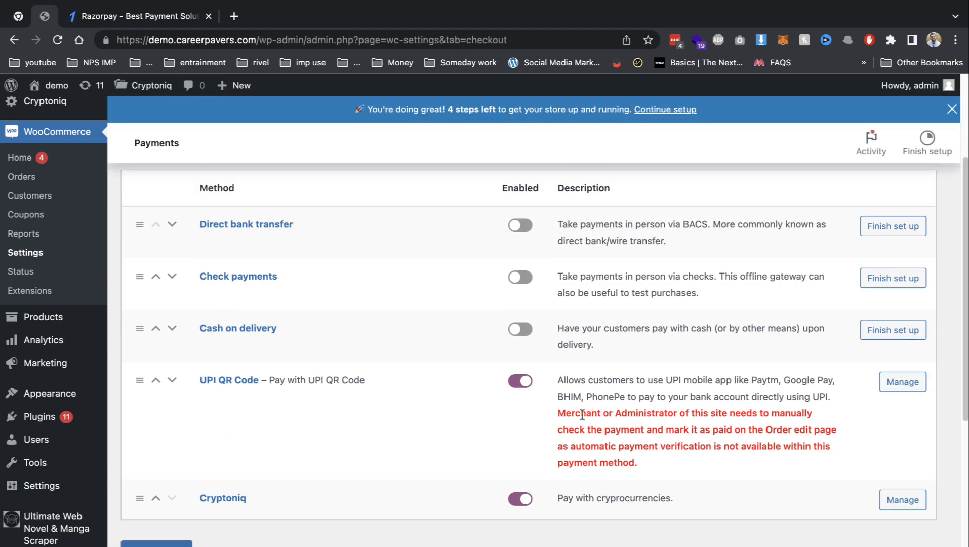
drag(582, 414, 791, 446)
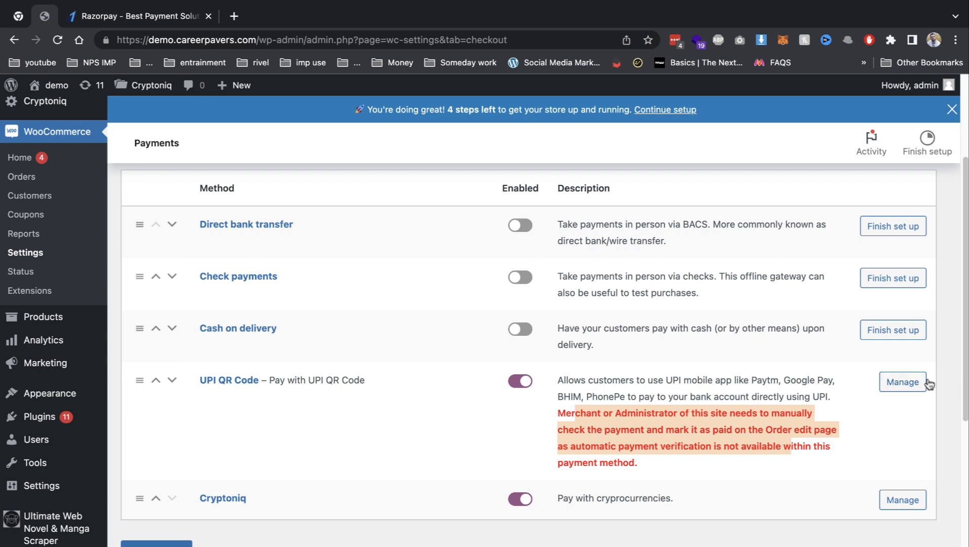
click(542, 441)
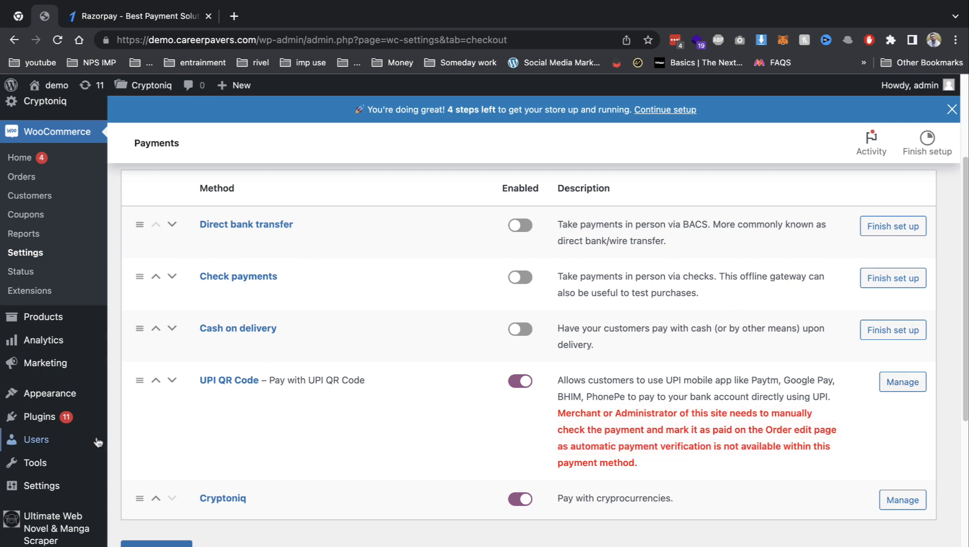
Open the UPI QR Code gateway settings and set Require UPI ID to Don't Require Field.
click(893, 387)
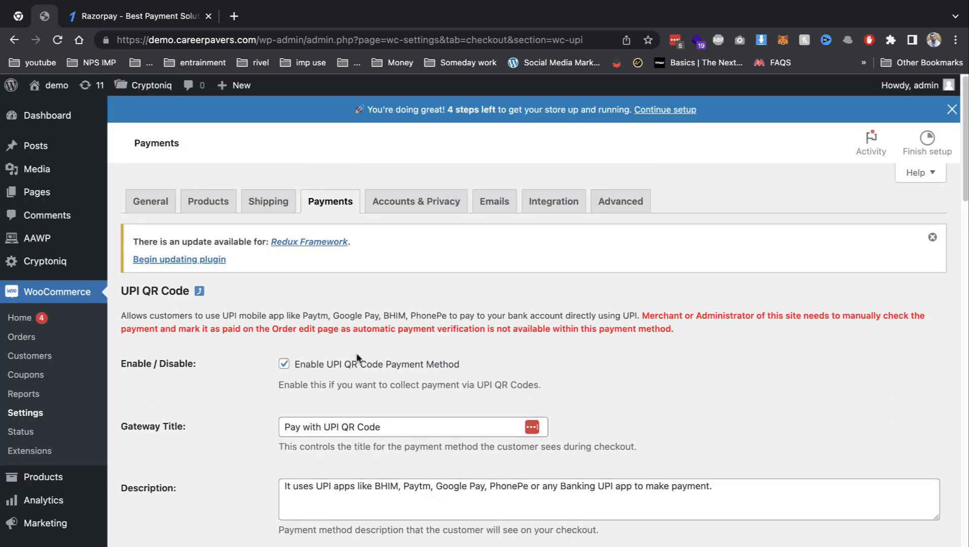
scroll(357, 357, down, 2)
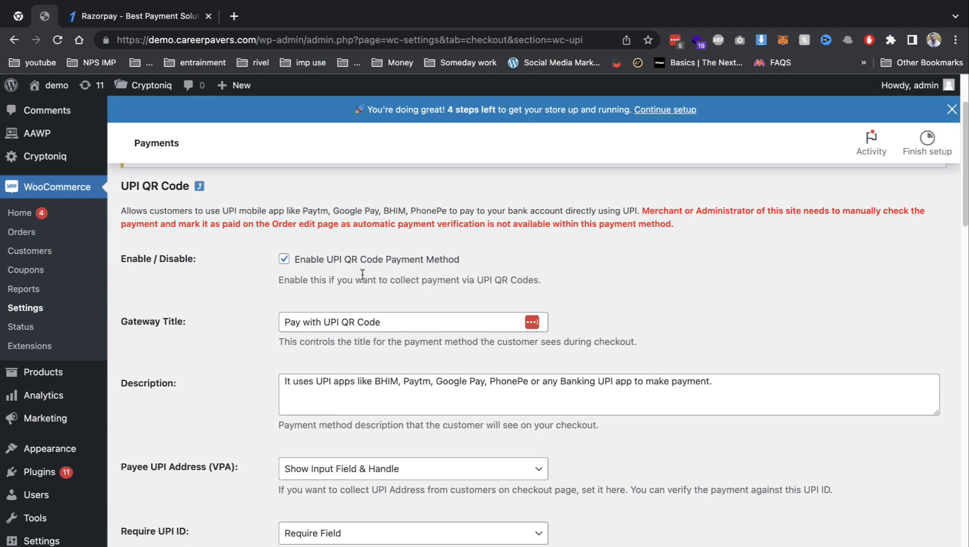
drag(261, 210, 578, 219)
click(619, 272)
scroll(607, 282, down, 2)
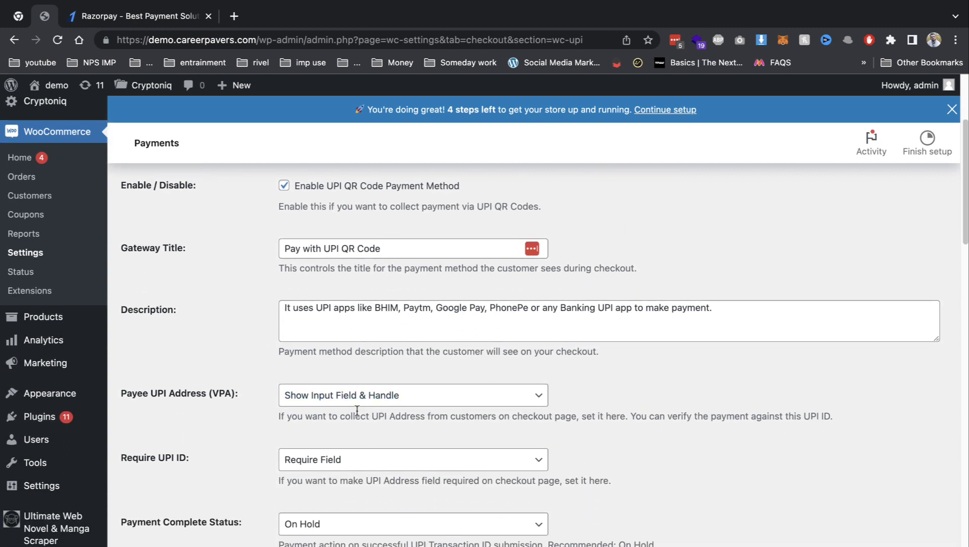
click(282, 458)
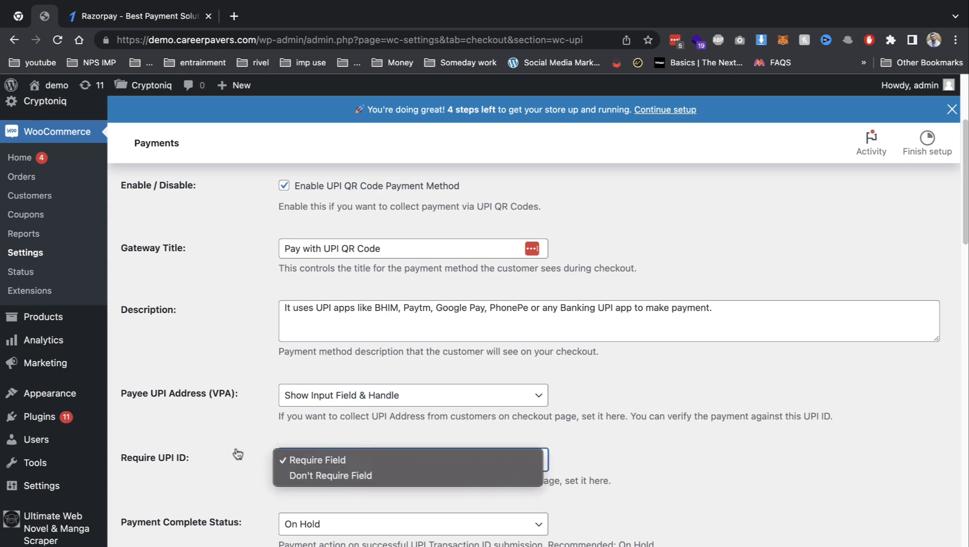
click(293, 476)
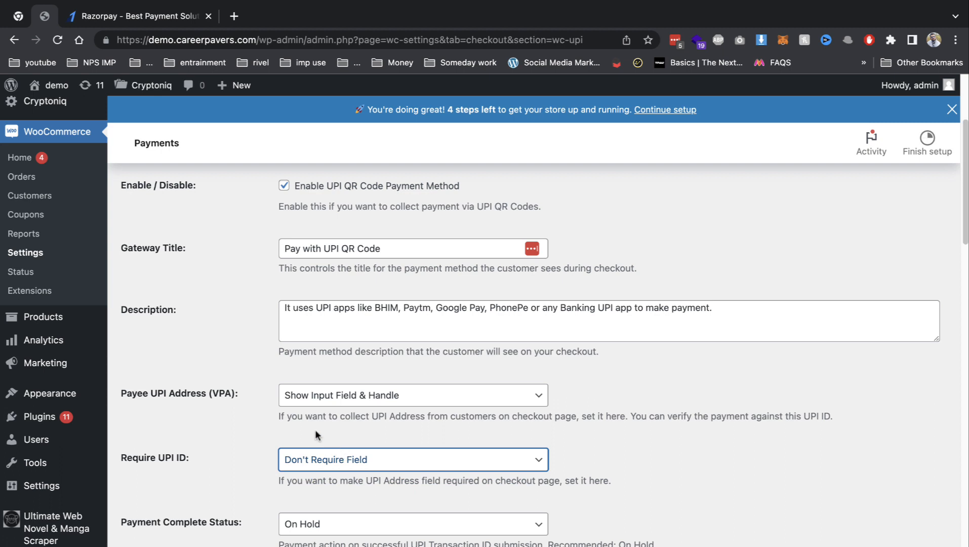
Keep the Payment Complete Status at On Hold.
scroll(317, 433, down, 3)
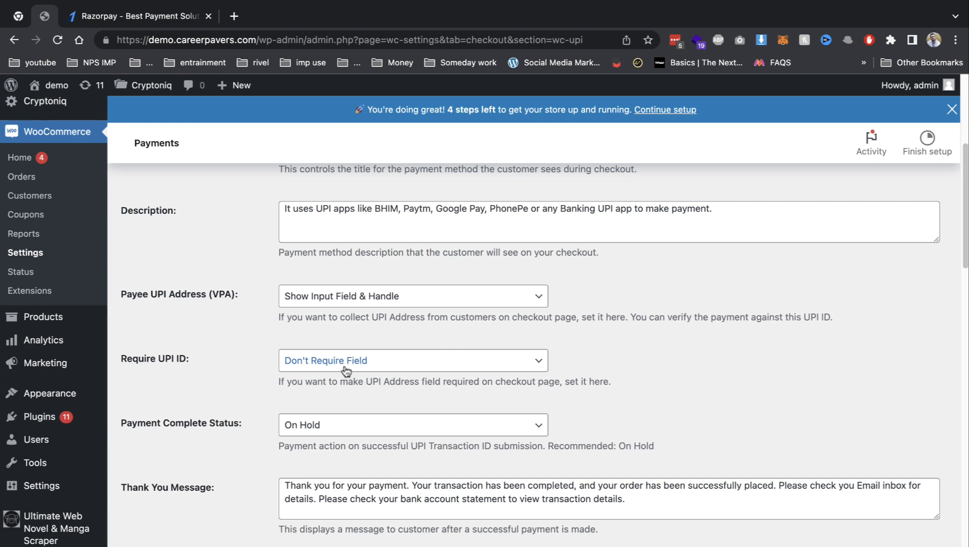
scroll(346, 371, down, 3)
click(357, 309)
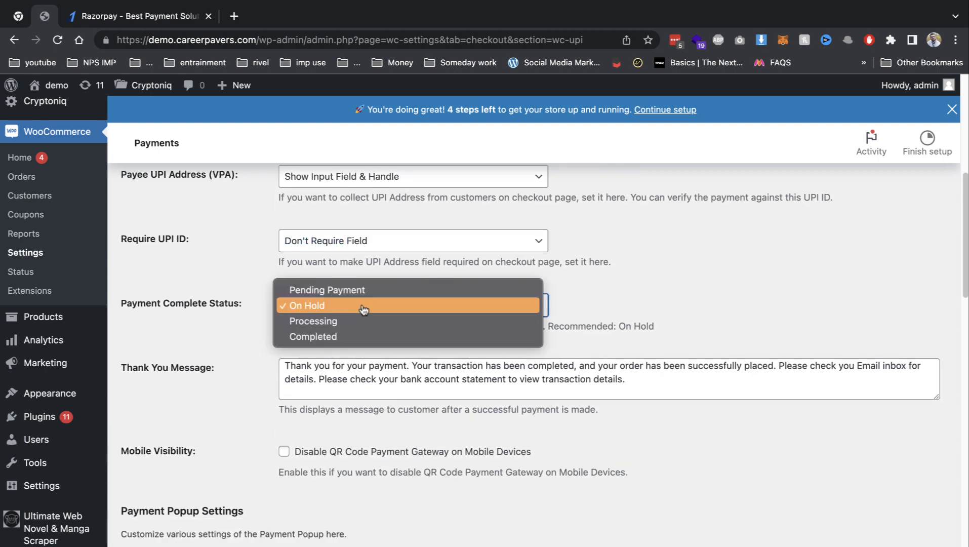
click(615, 302)
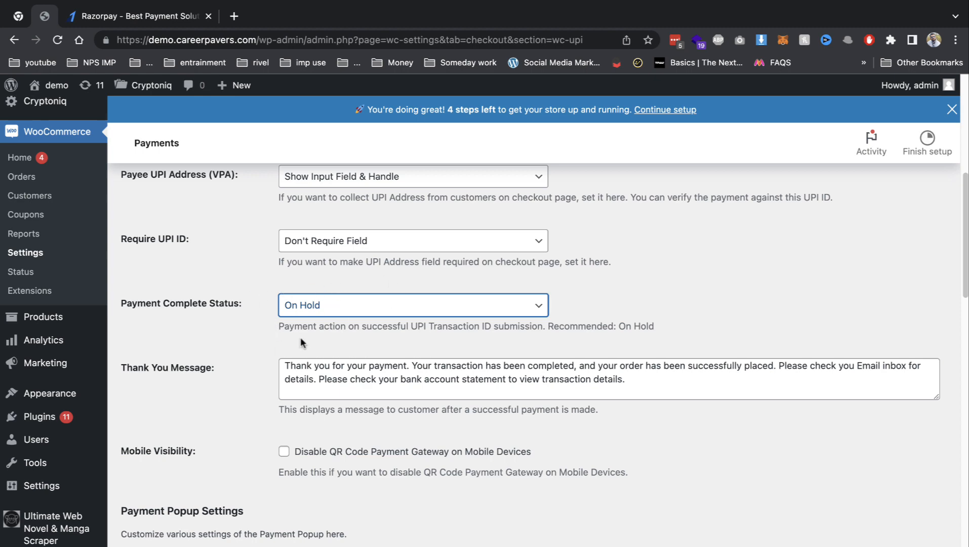
drag(334, 326, 427, 327)
scroll(361, 357, down, 3)
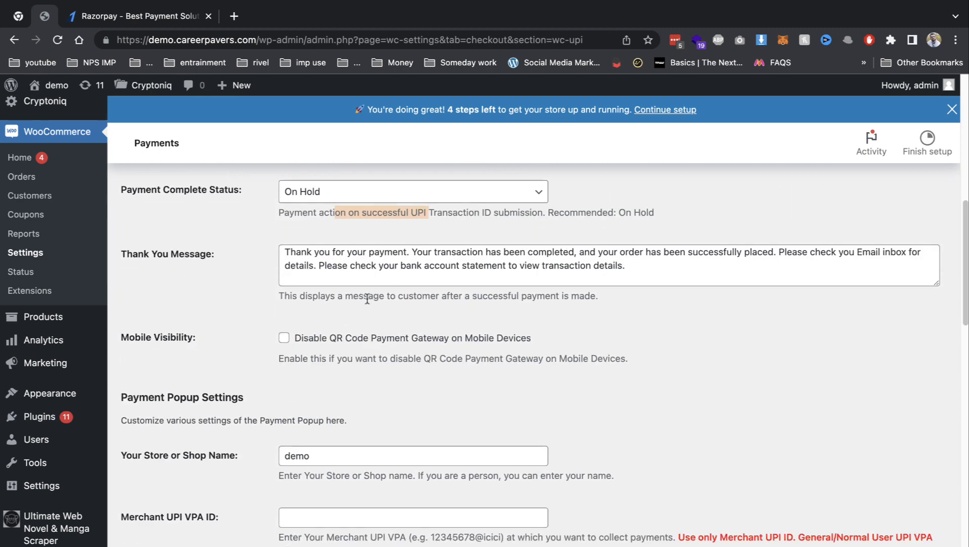
Review the thank-you message and the store name 'demo'.
drag(365, 265, 503, 265)
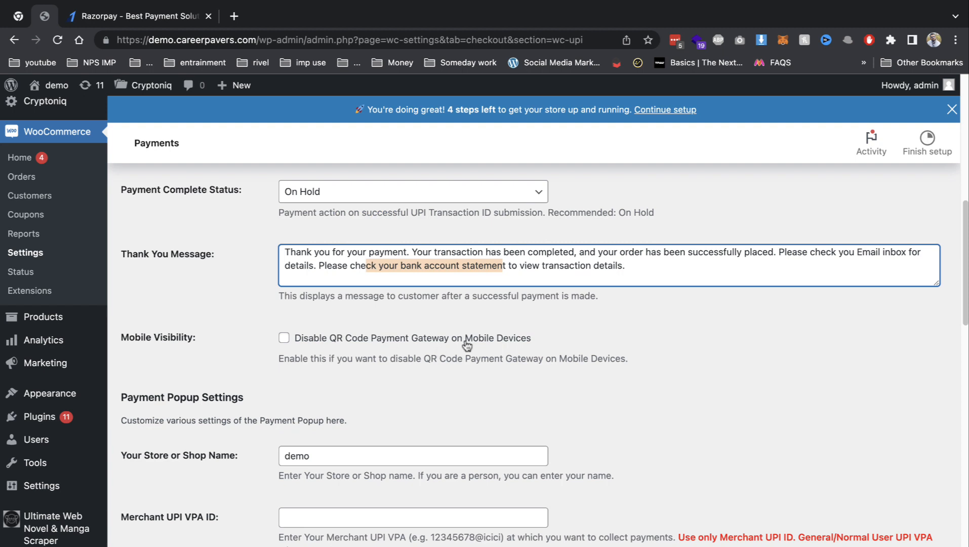
scroll(363, 406, down, 2)
click(310, 365)
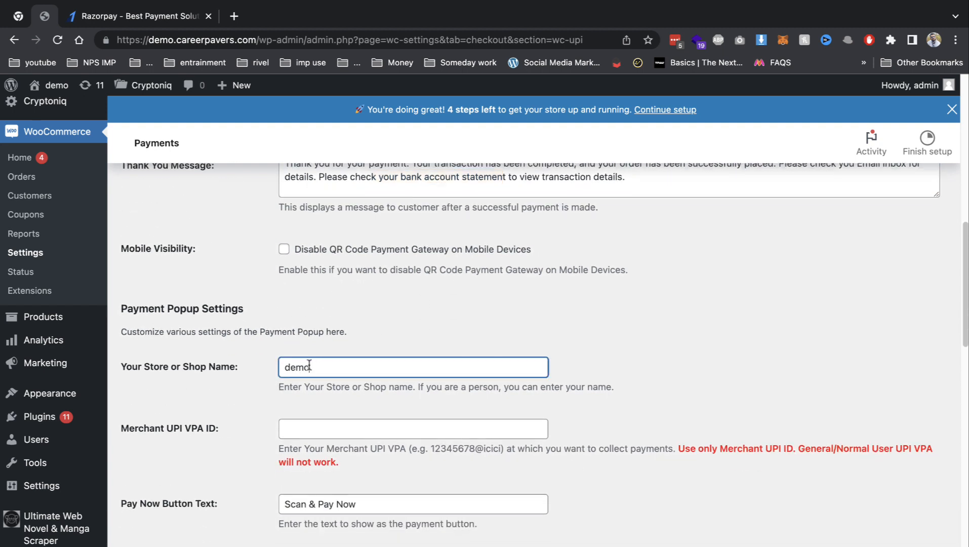
double_click(309, 365)
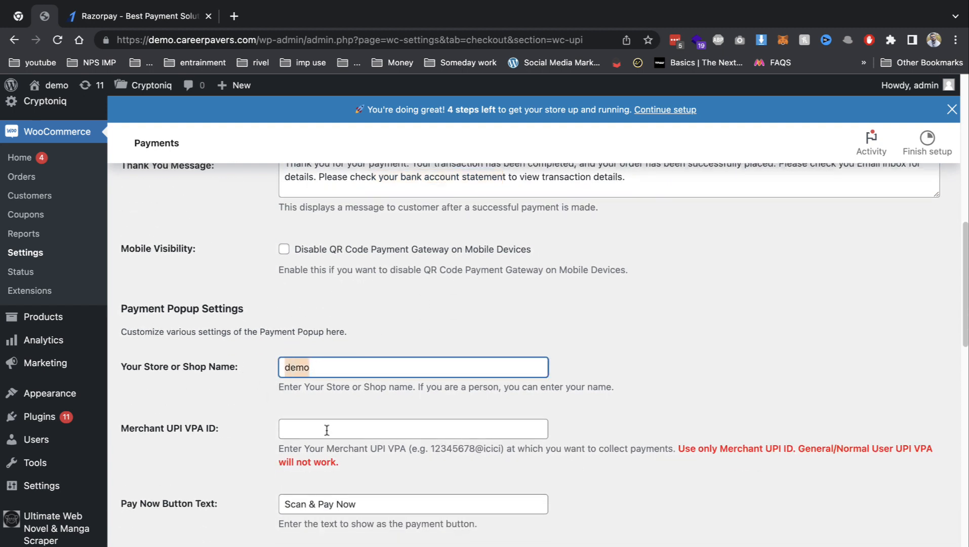
Enter the merchant's UPI VPA ID and scroll through the popup settings to Save changes.
click(418, 436)
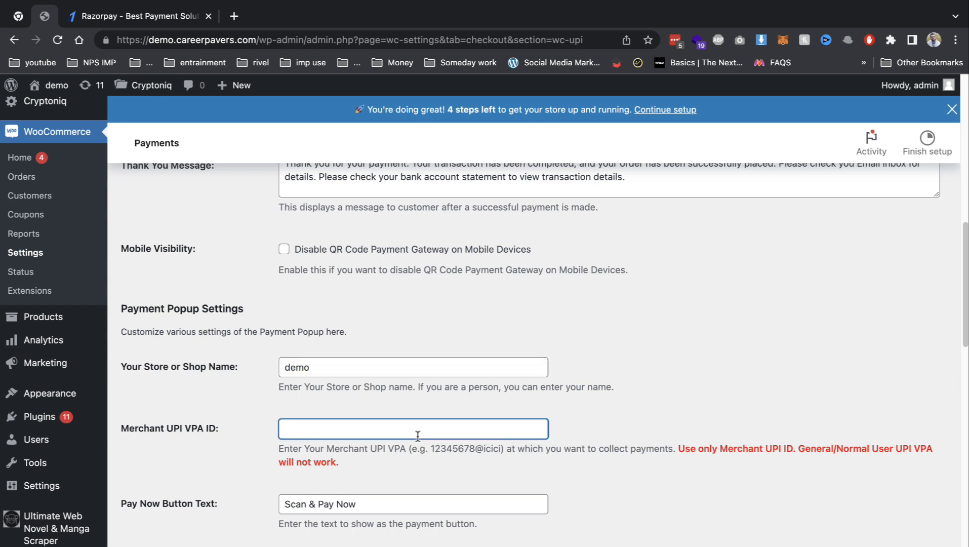
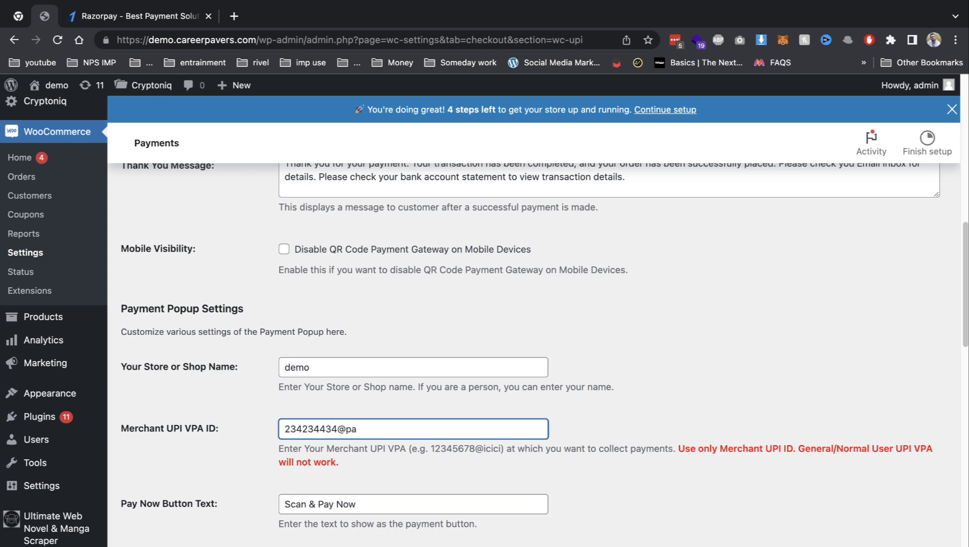
double_click(336, 429)
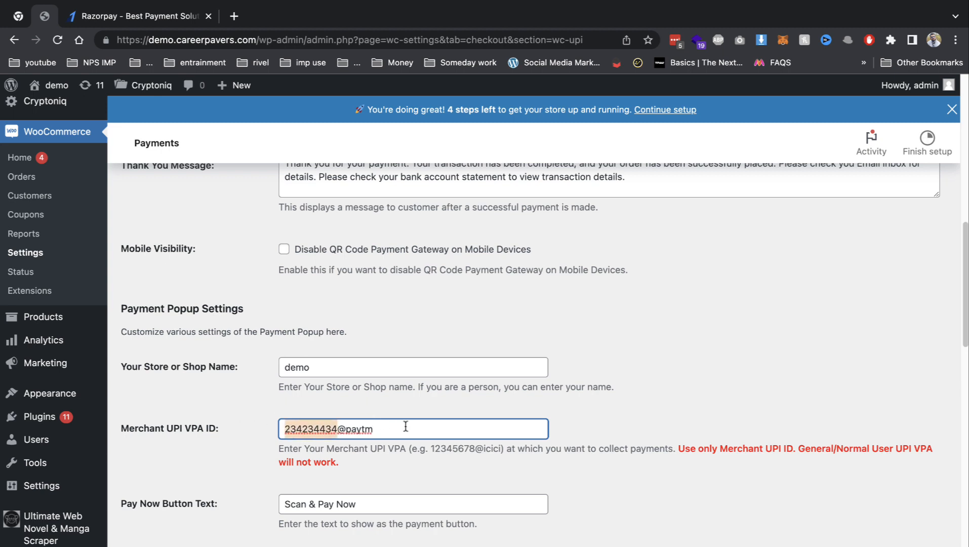
drag(407, 425, 266, 421)
drag(435, 449, 498, 448)
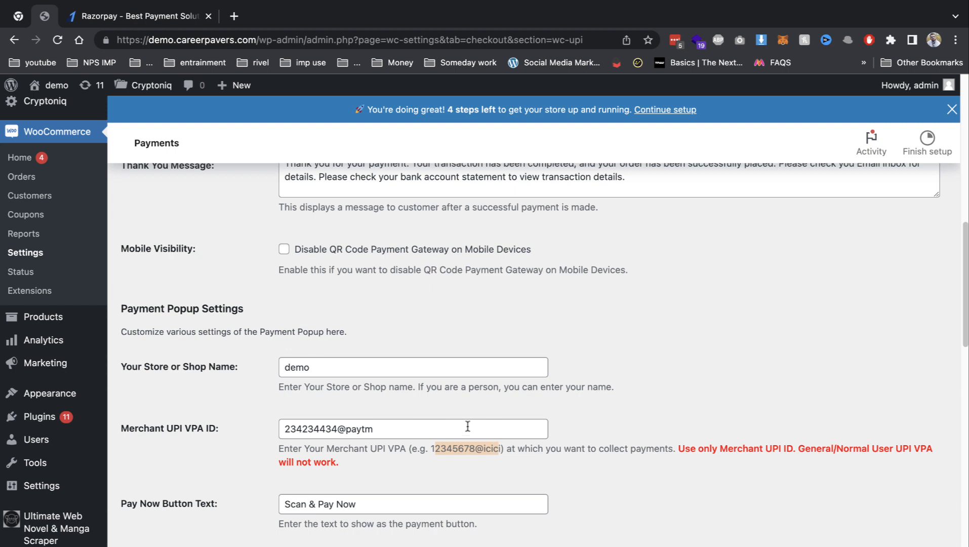
scroll(410, 419, down, 3)
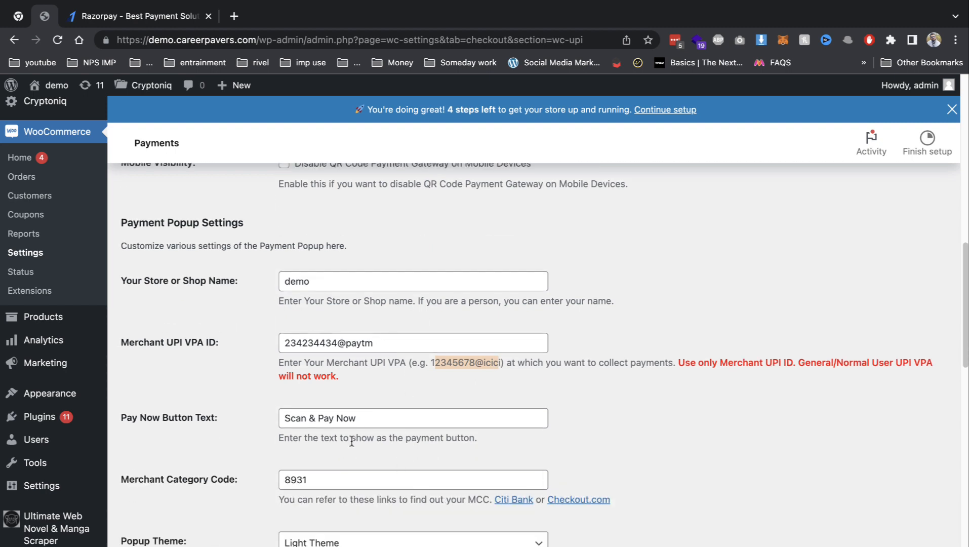
scroll(351, 441, down, 3)
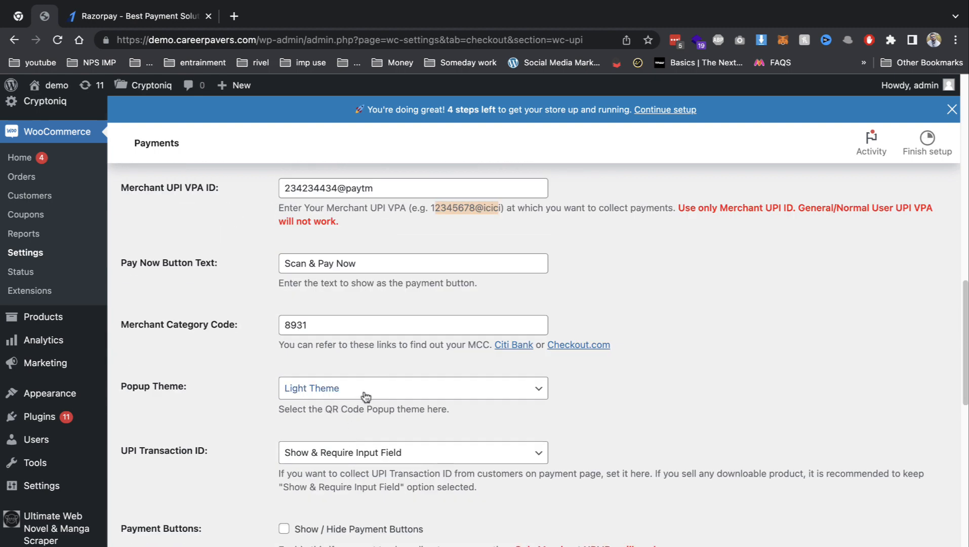
scroll(397, 452, down, 3)
scroll(349, 408, down, 10)
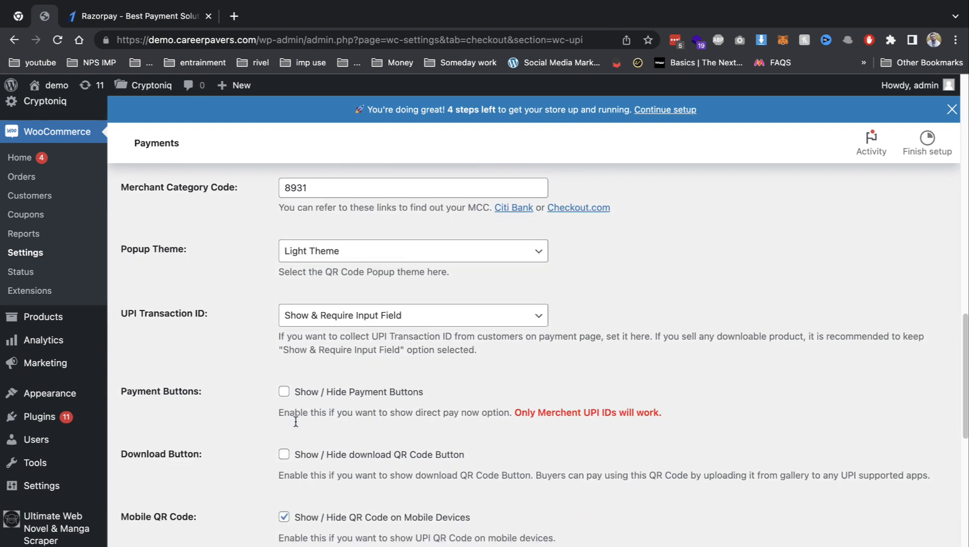
scroll(304, 460, down, 3)
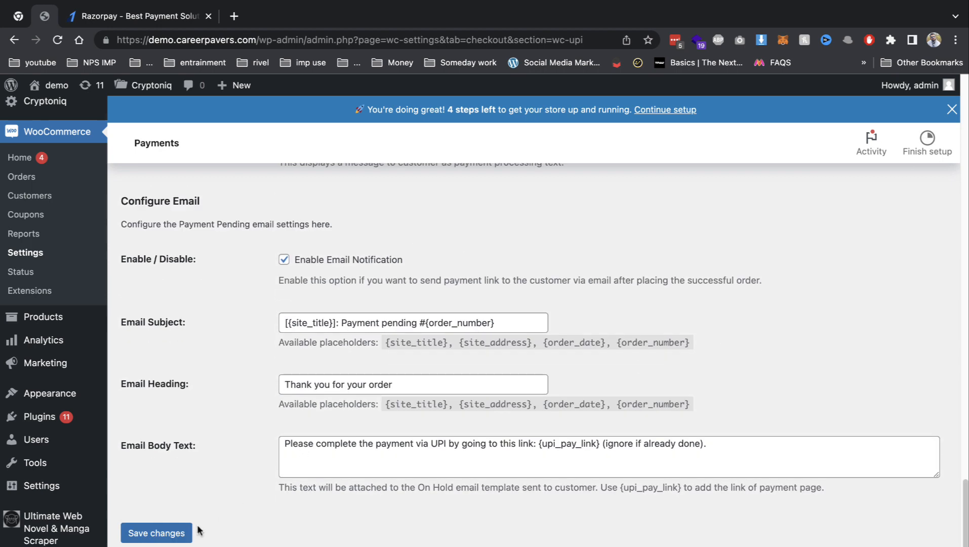
Save the UPI QR Code settings and confirm the gateway shows as enabled in Payments.
click(156, 532)
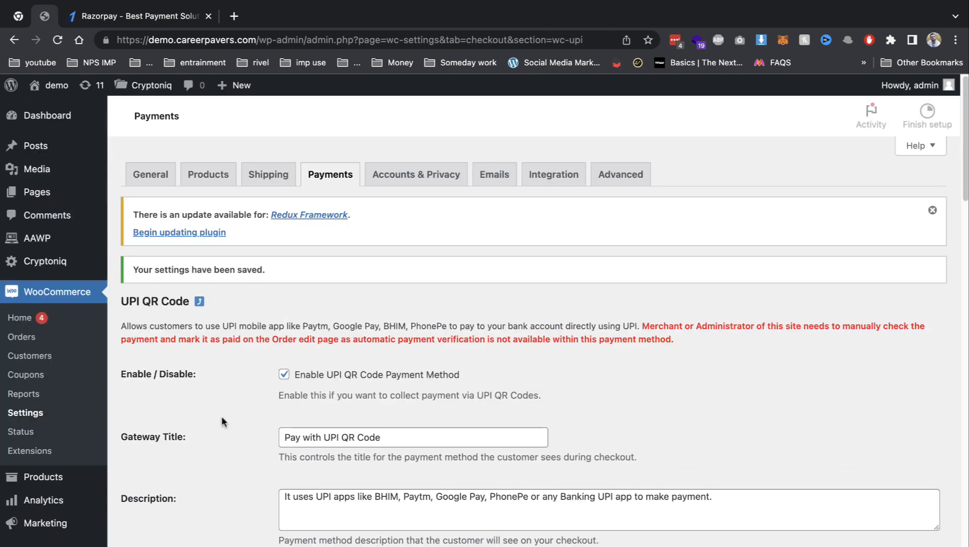
click(312, 208)
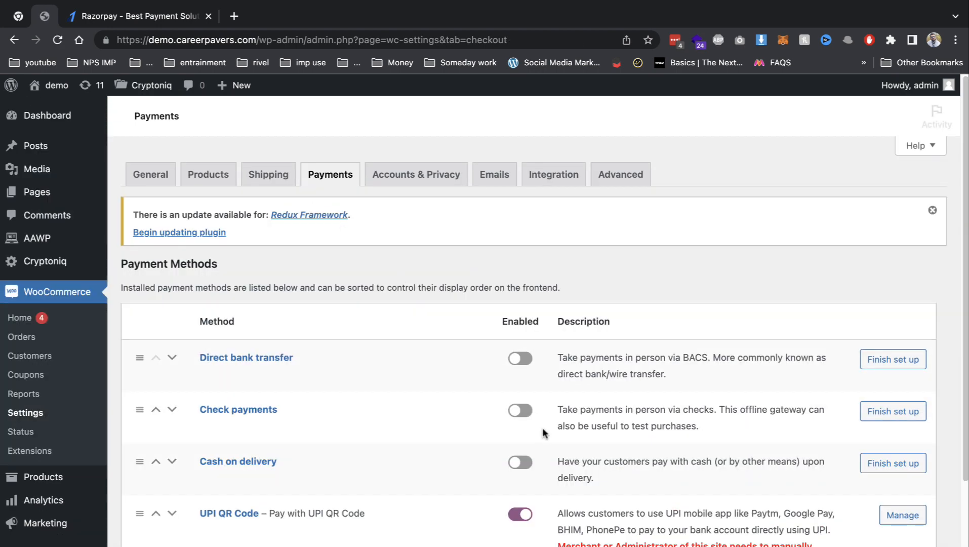
scroll(525, 422, down, 8)
scroll(531, 400, up, 5)
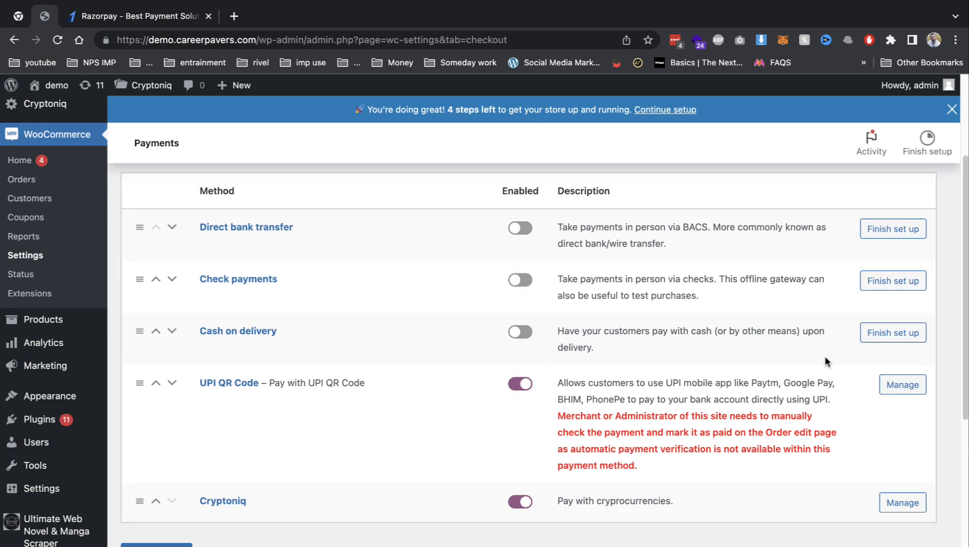
mouse_move(30, 318)
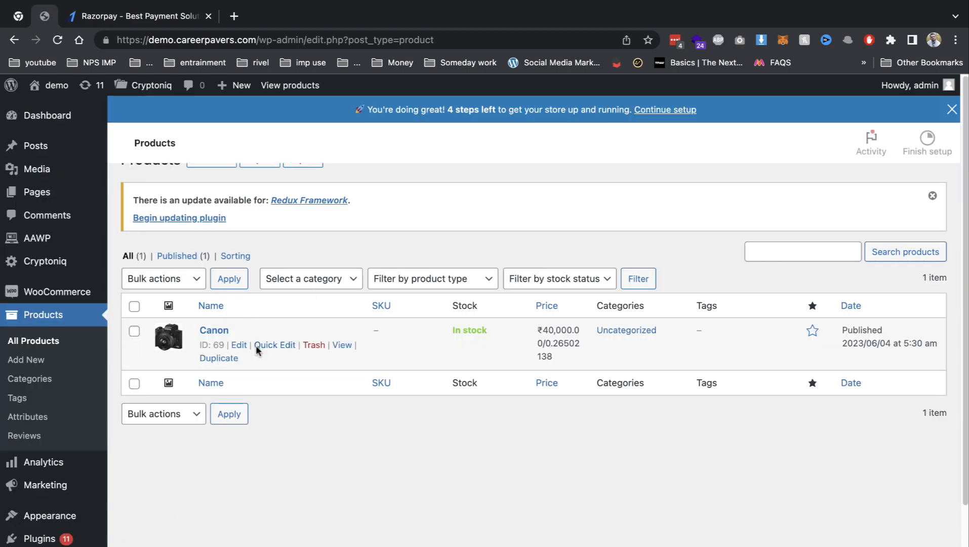
Add the Canon camera to the cart and update it to three cameras totalling ₹120,000.
click(341, 372)
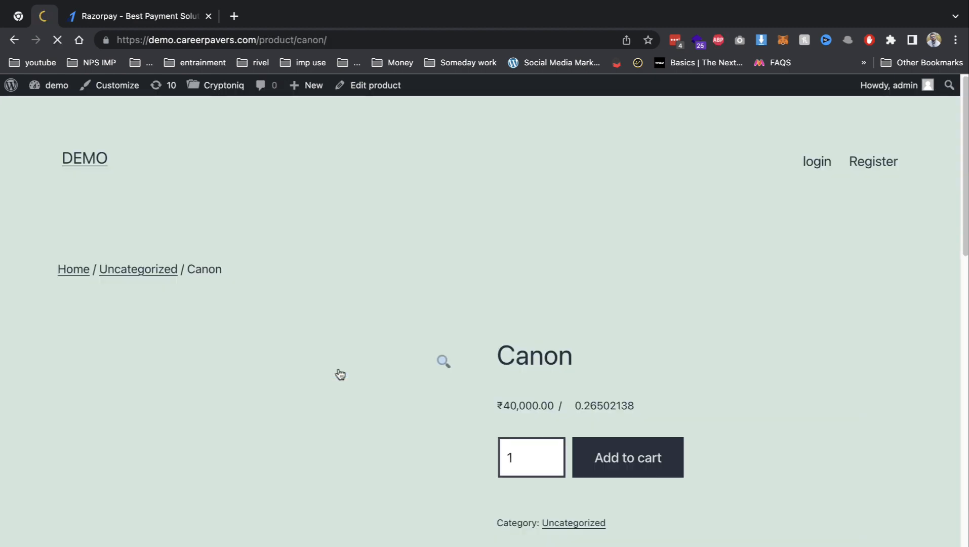
click(658, 450)
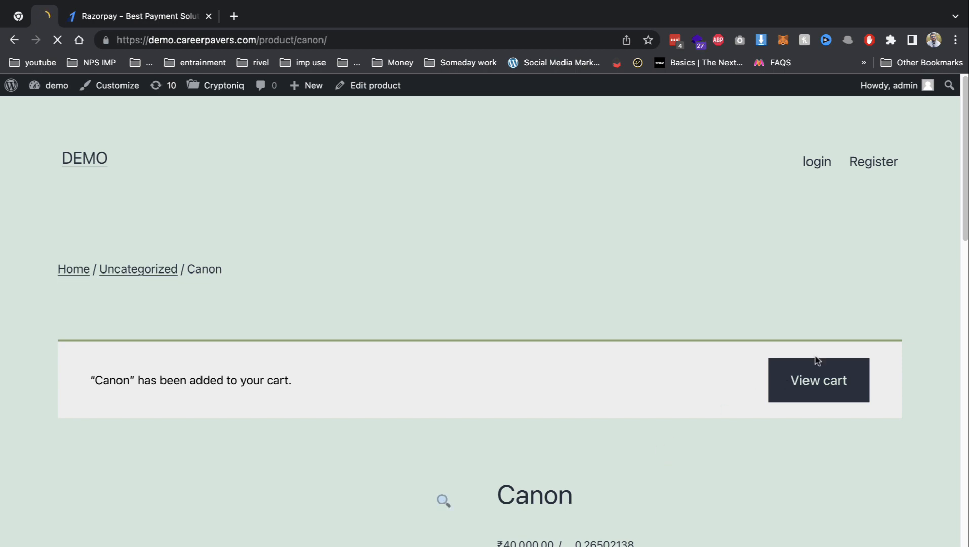
click(817, 377)
scroll(747, 404, down, 1)
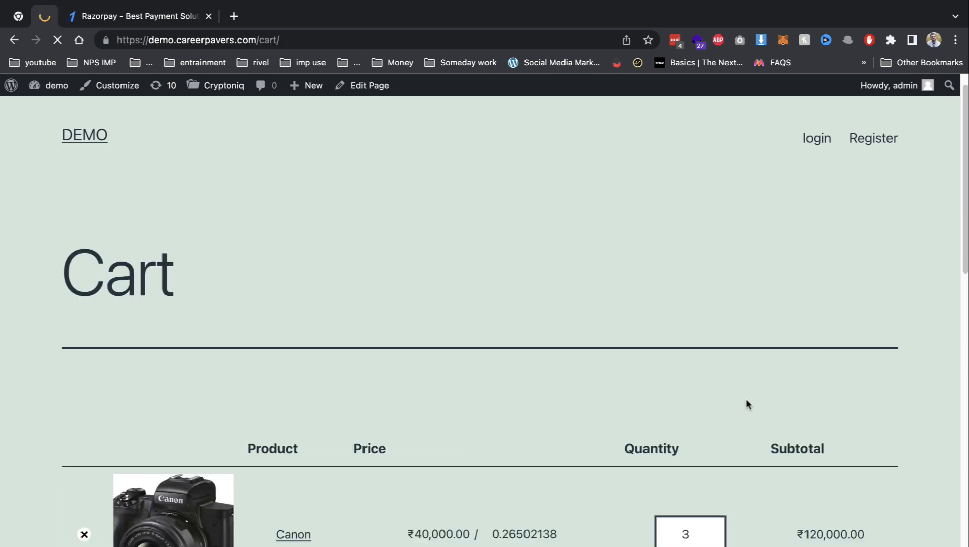
scroll(747, 402, down, 5)
click(820, 382)
Proceed to checkout and review the filled billing details.
scroll(721, 490, down, 8)
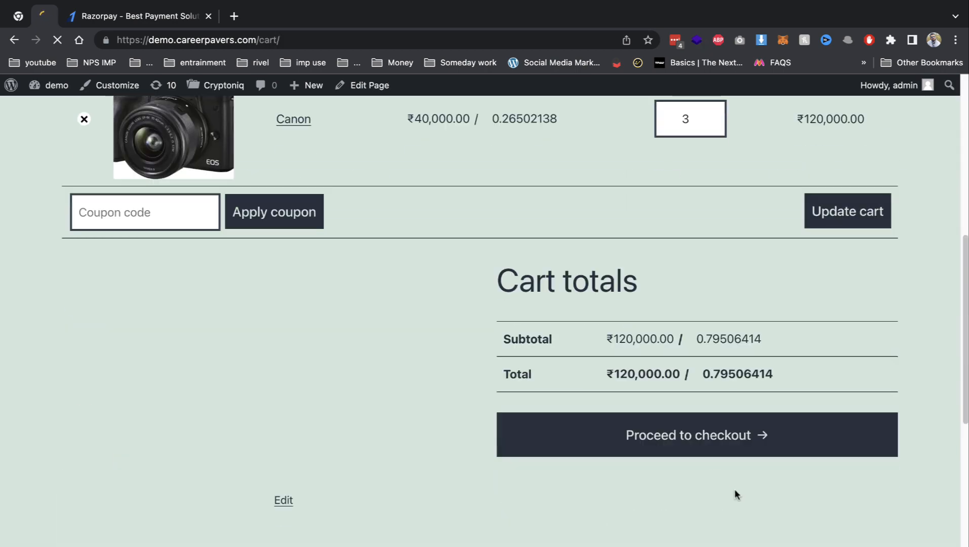
click(742, 450)
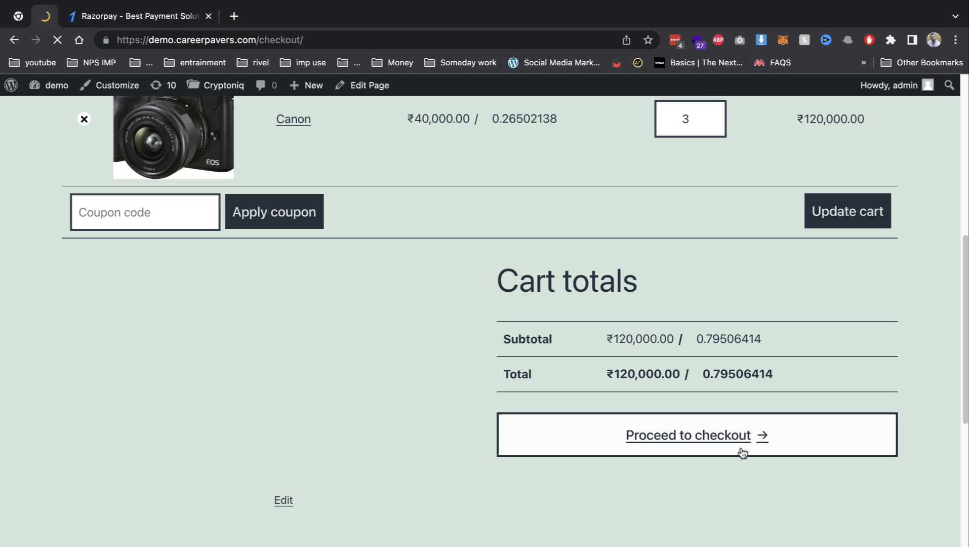
scroll(584, 404, down, 15)
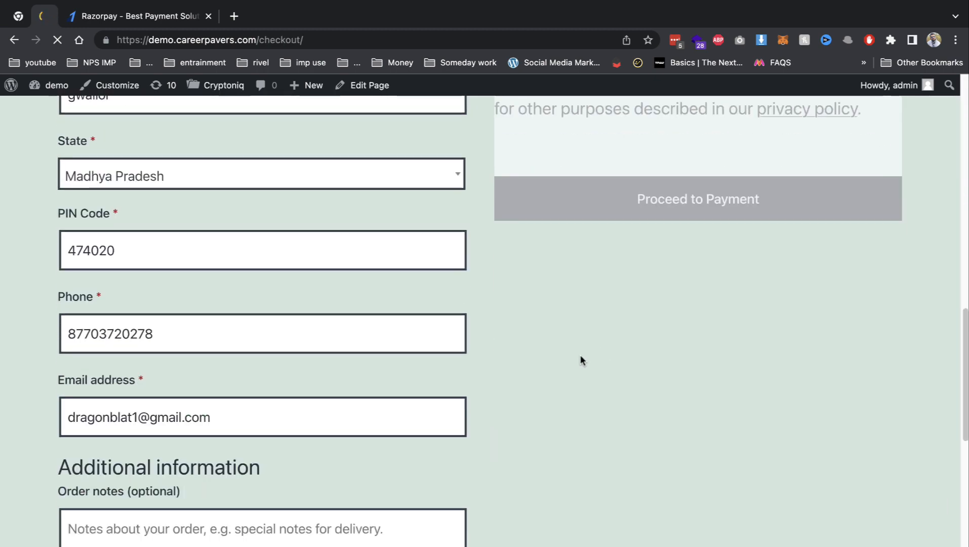
scroll(579, 359, up, 5)
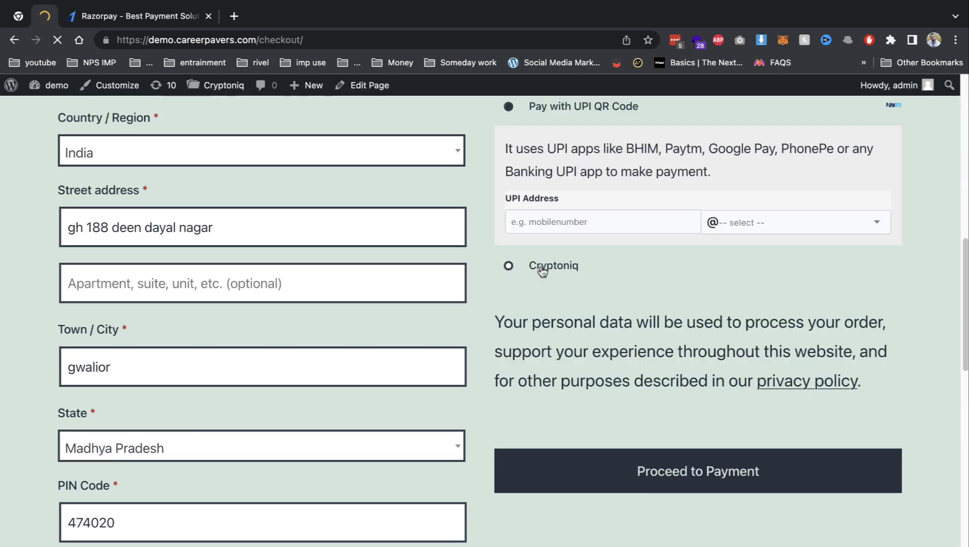
scroll(542, 272, up, 1)
click(569, 242)
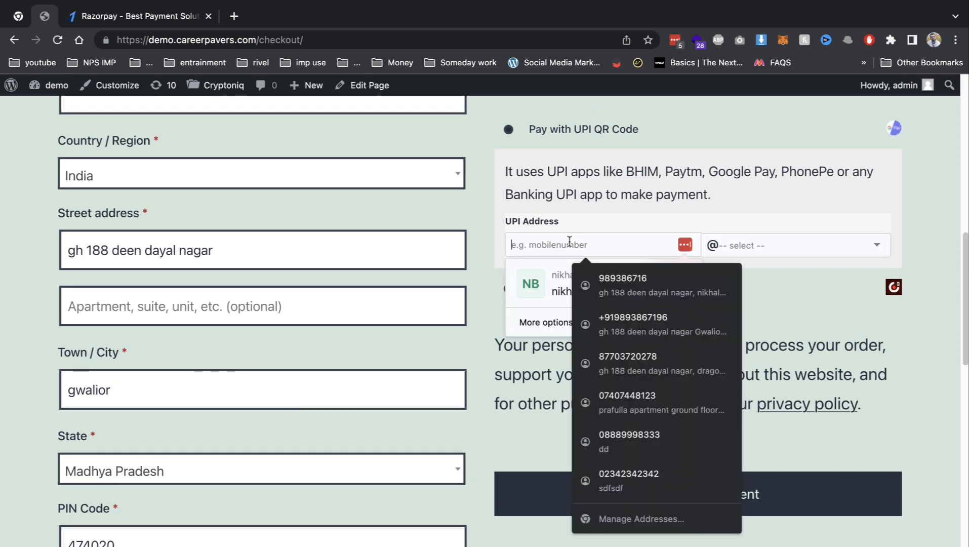
click(587, 277)
click(732, 248)
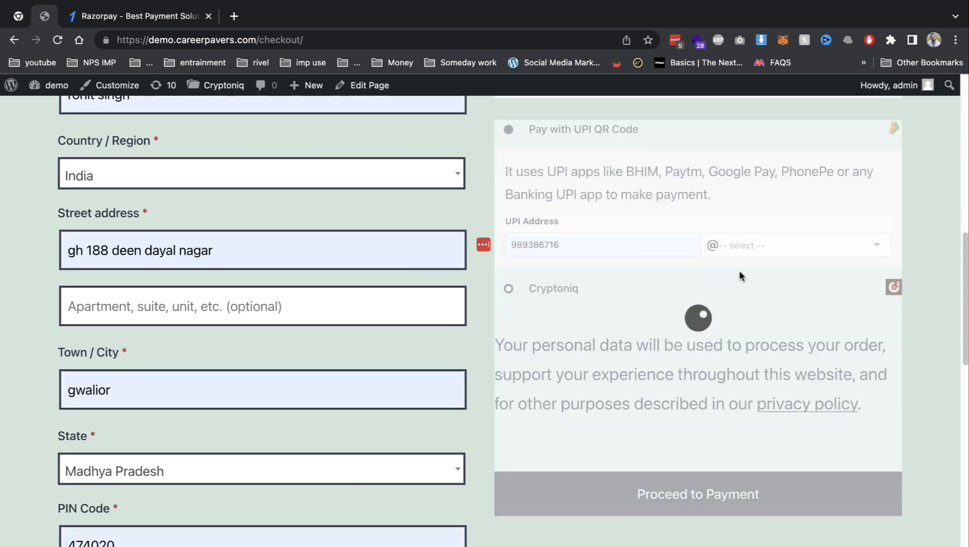
click(744, 248)
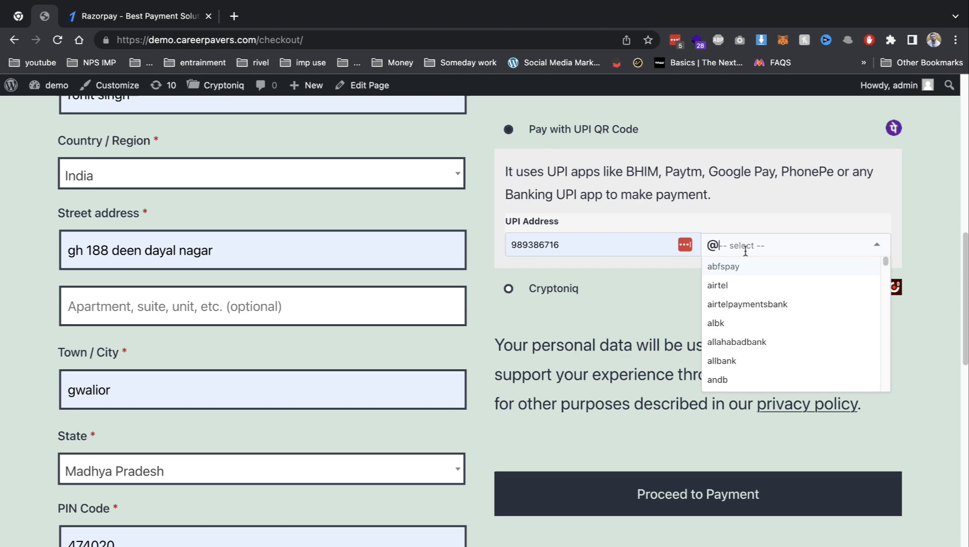
click(732, 285)
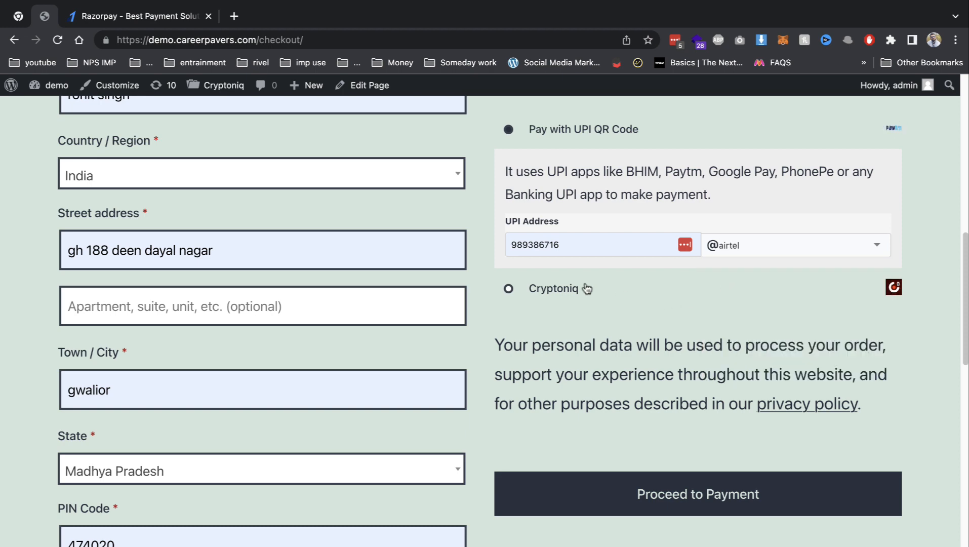
click(664, 491)
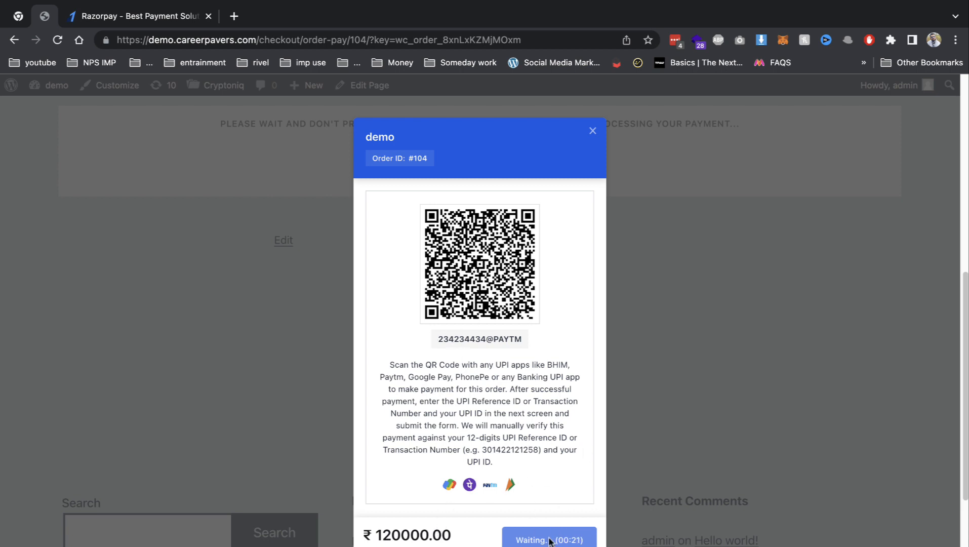
Close the ₹120,000.00 QR payment popup and go to the WordPress admin Dashboard.
scroll(543, 527, down, 5)
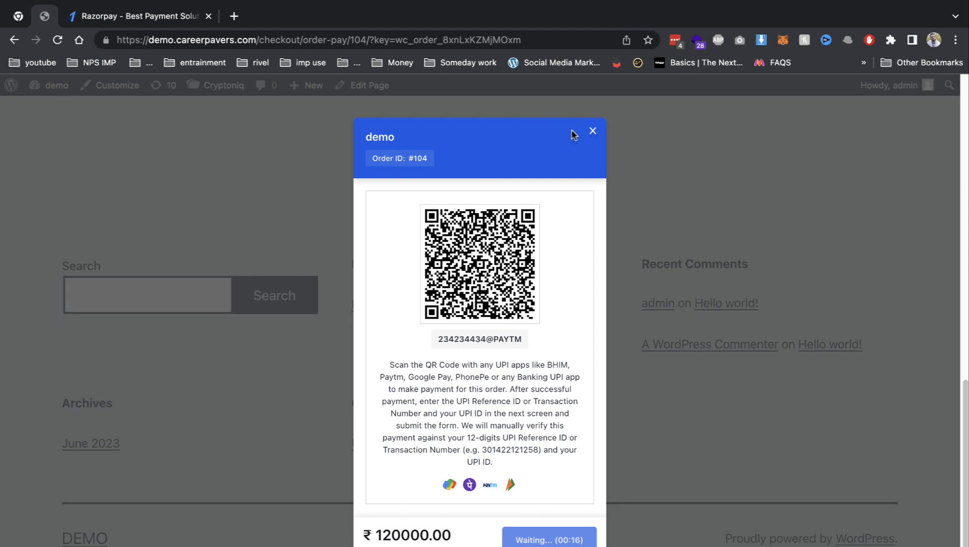
click(593, 131)
mouse_move(57, 85)
click(72, 109)
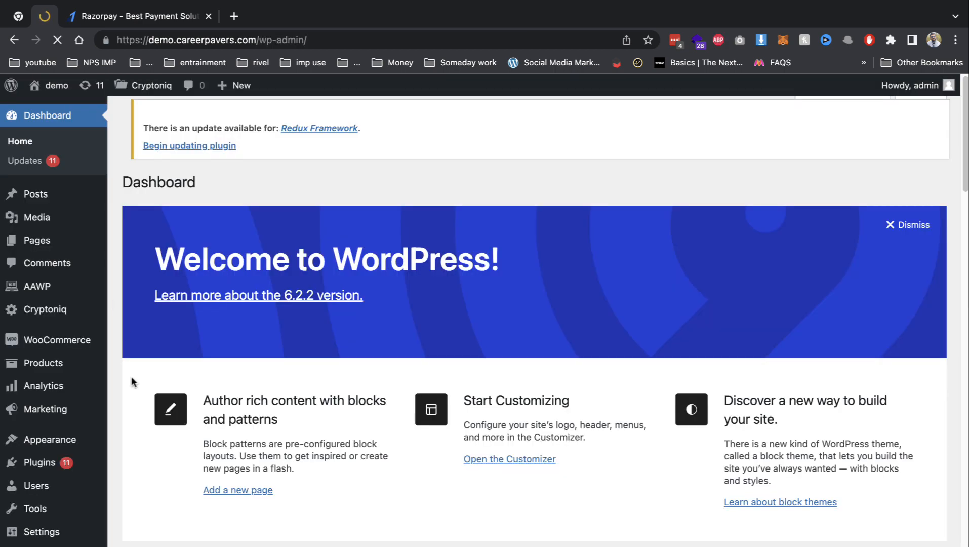
Open WooCommerce Orders and check the ₹120,000.00 Pending payment order's UPI details.
mouse_move(63, 353)
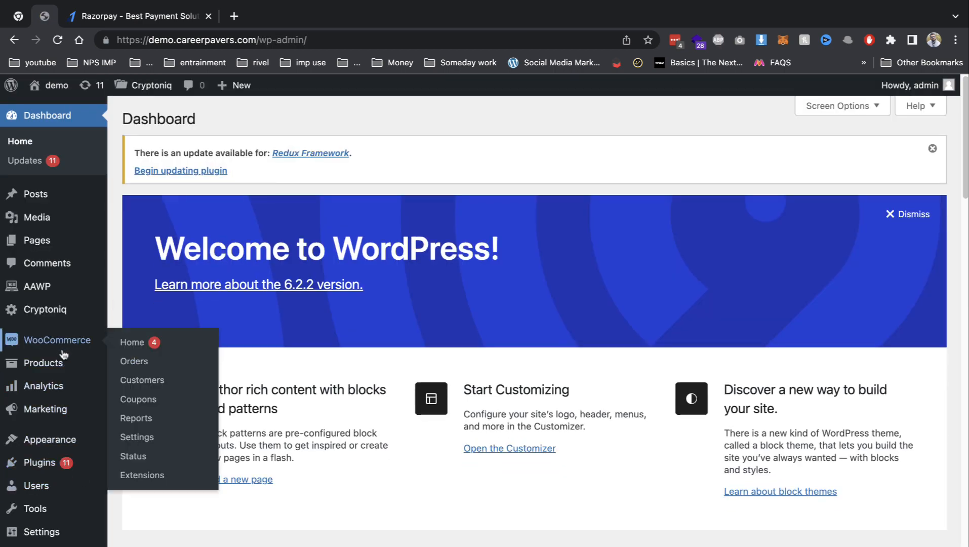
click(147, 360)
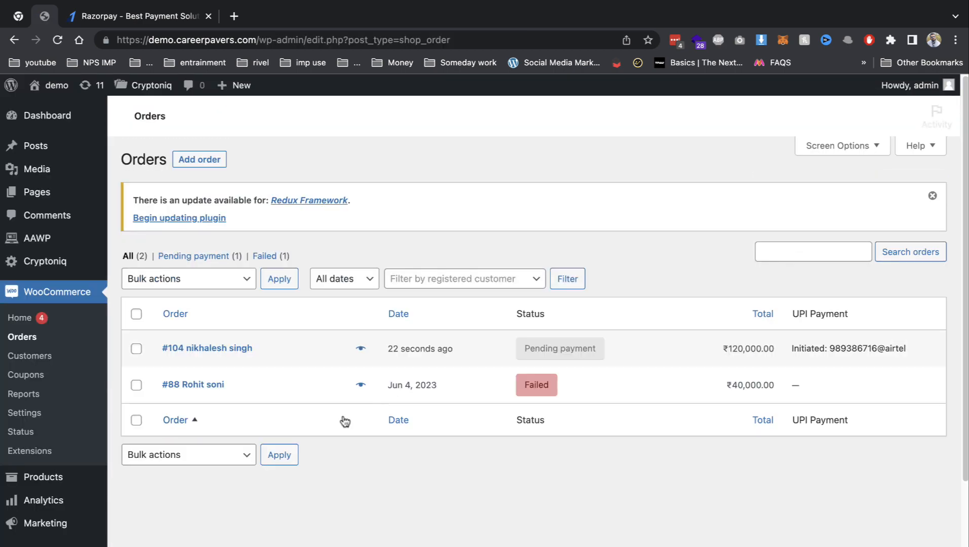
mouse_move(546, 376)
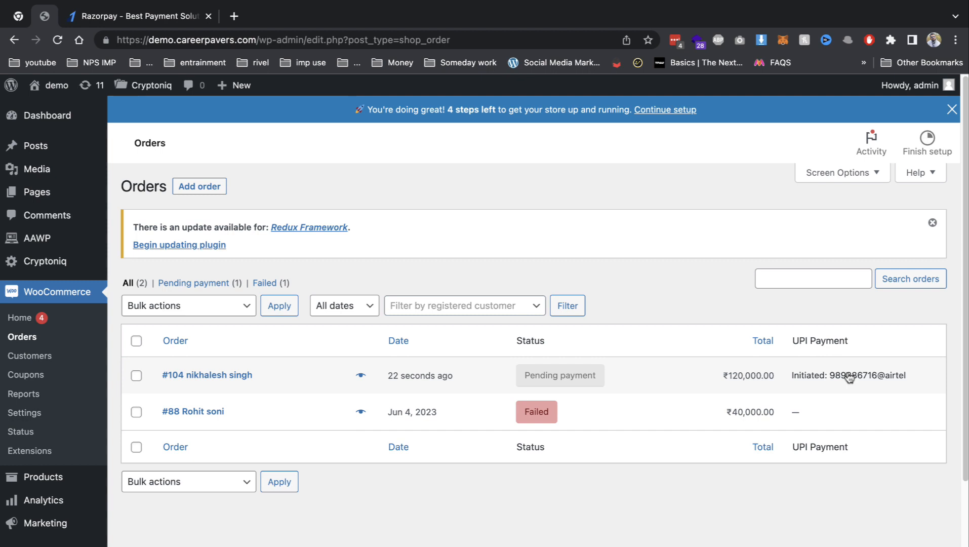
Open the new order's edit page and view its status choices without changing them.
click(137, 376)
click(204, 375)
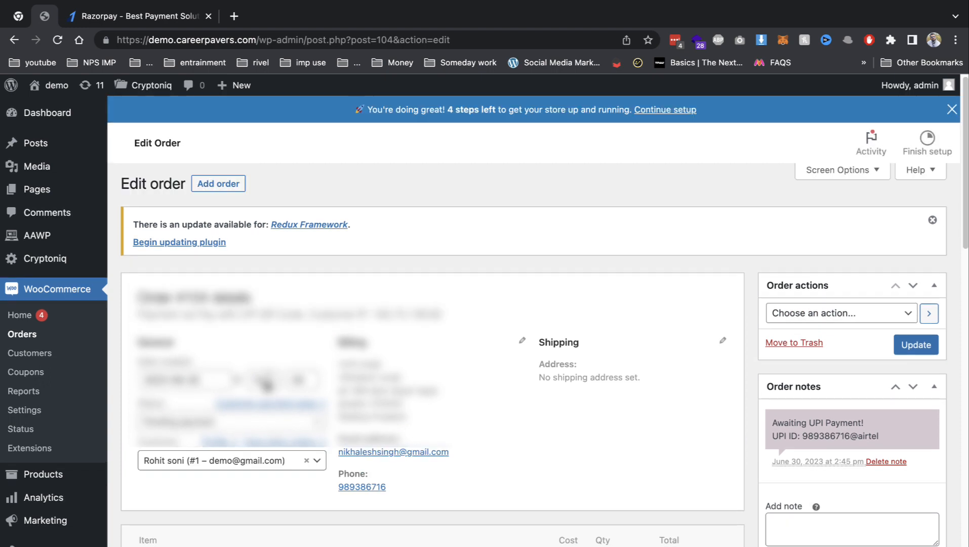
click(213, 420)
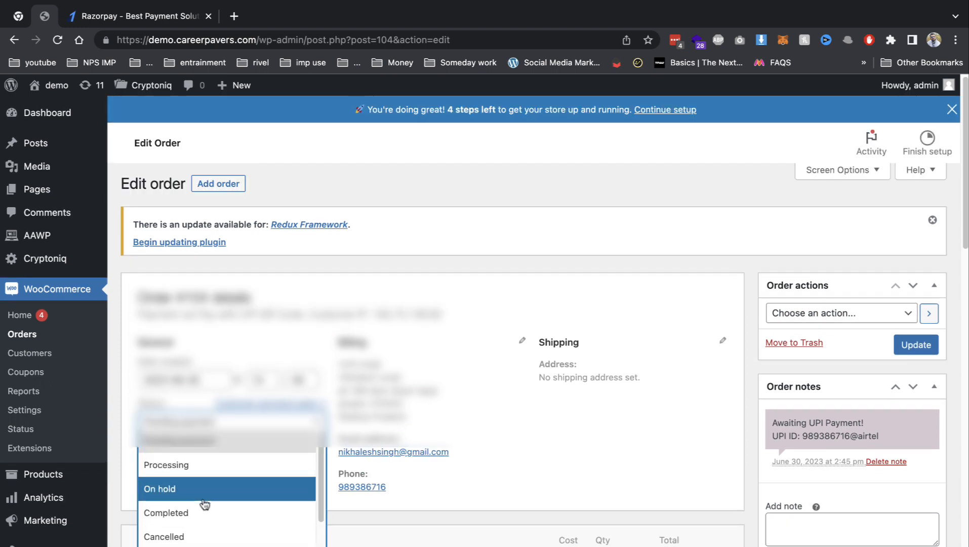
click(471, 400)
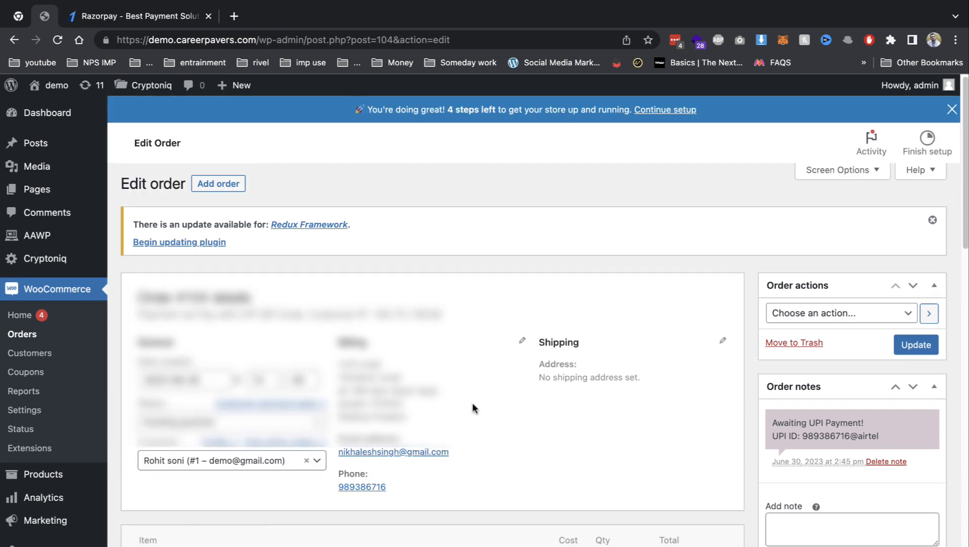